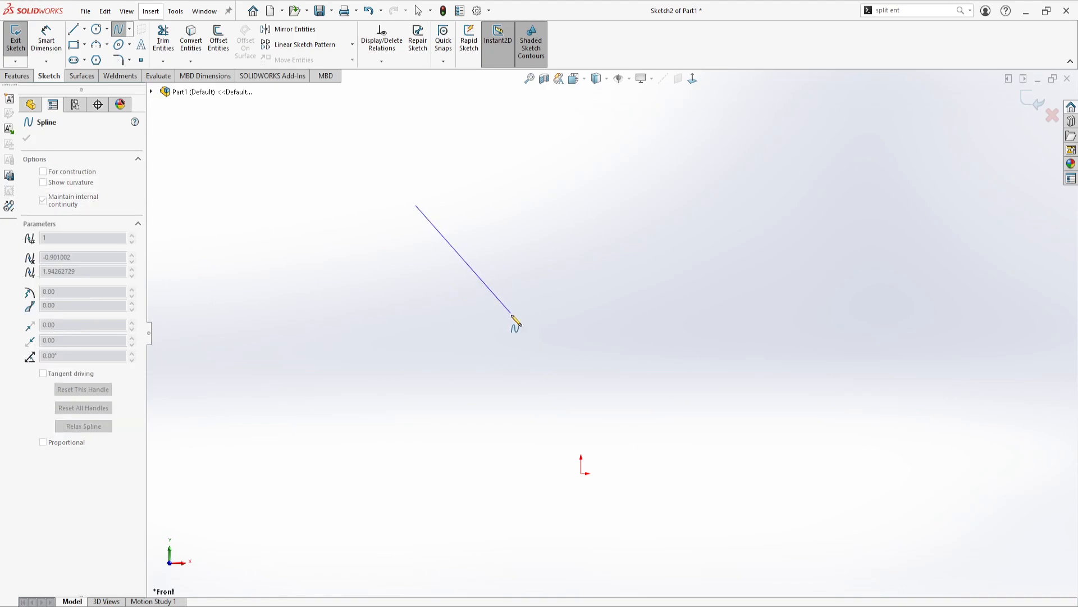
# - Complete a wavy four-point spline above the origin, running down, up and down again across the sketch
pyautogui.click(523, 332)
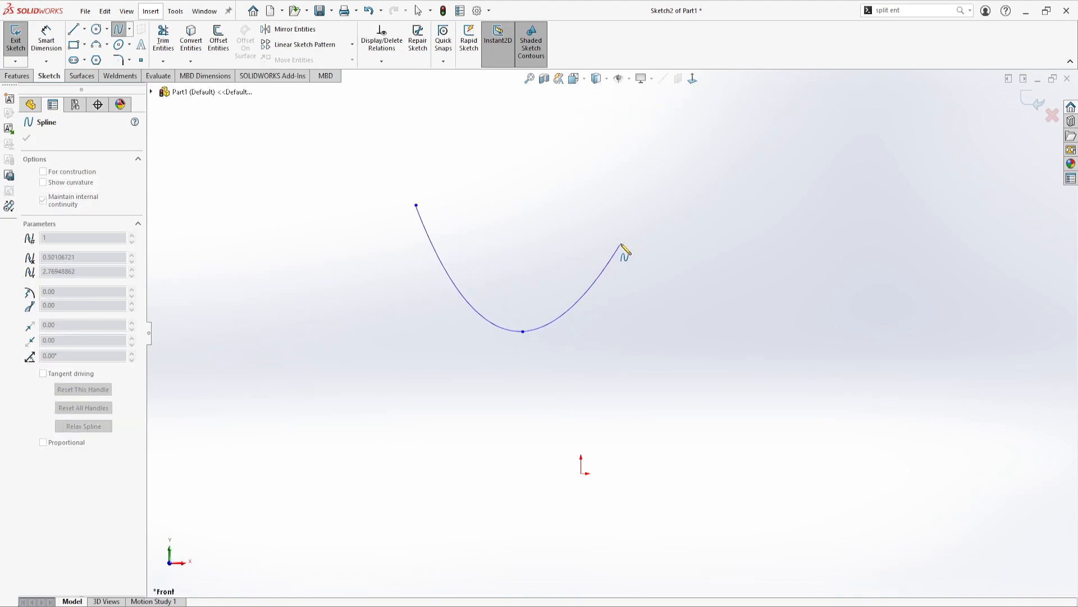
pyautogui.click(649, 200)
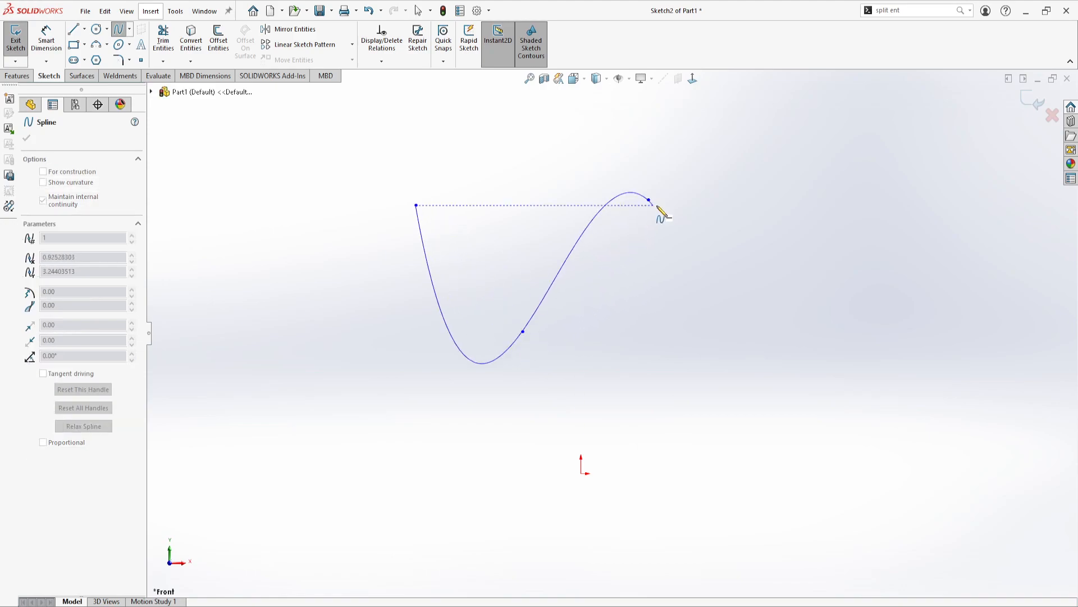
pyautogui.click(742, 332)
pyautogui.press('Escape')
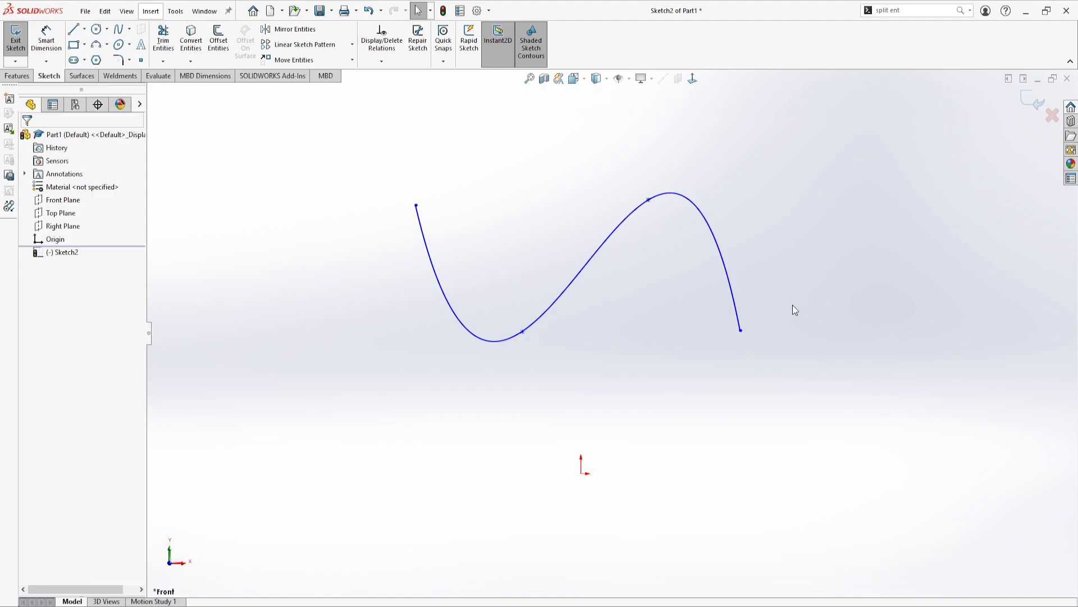
# - Reshape the spline into a gentler wave by adjusting its points and its end tangent handles
pyautogui.moveTo(631, 303)
pyautogui.mouseDown(button='middle')
pyautogui.moveTo(693, 298)
pyautogui.moveTo(585, 323)
pyautogui.moveTo(665, 315)
pyautogui.moveTo(648, 322)
pyautogui.mouseUp(button='middle')
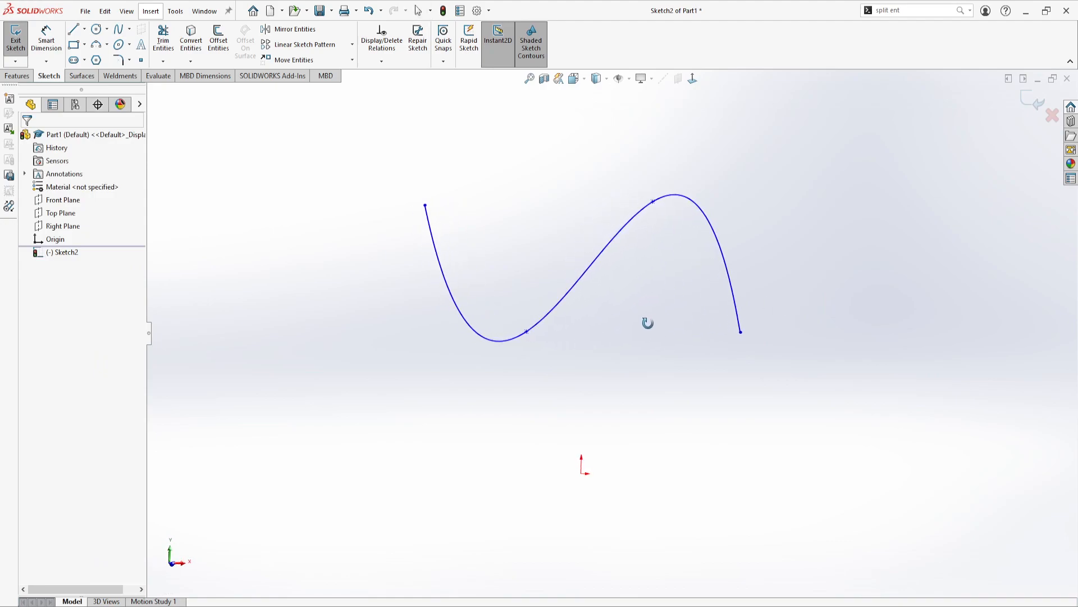
pyautogui.click(617, 238)
pyautogui.moveTo(653, 202); pyautogui.dragTo(636, 239)
pyautogui.moveTo(425, 205); pyautogui.dragTo(441, 287)
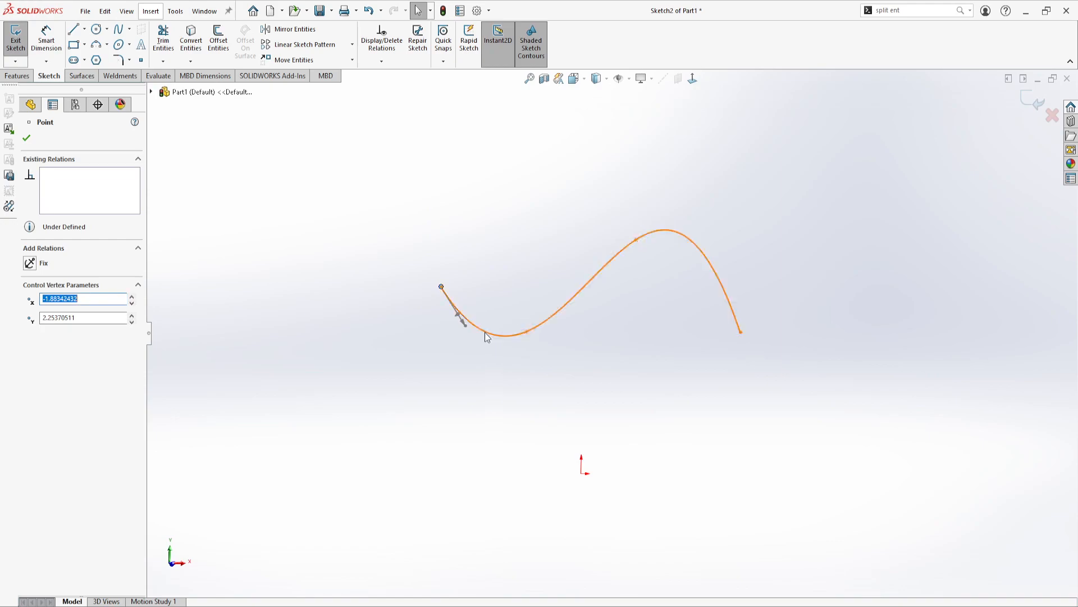
pyautogui.moveTo(462, 322)
pyautogui.mouseDown()
pyautogui.moveTo(492, 327)
pyautogui.moveTo(471, 315)
pyautogui.moveTo(471, 333)
pyautogui.mouseUp()
pyautogui.moveTo(716, 257)
pyautogui.mouseDown()
pyautogui.moveTo(717, 282)
pyautogui.moveTo(714, 263)
pyautogui.mouseUp()
pyautogui.moveTo(651, 316); pyautogui.dragTo(624, 320, button='middle')
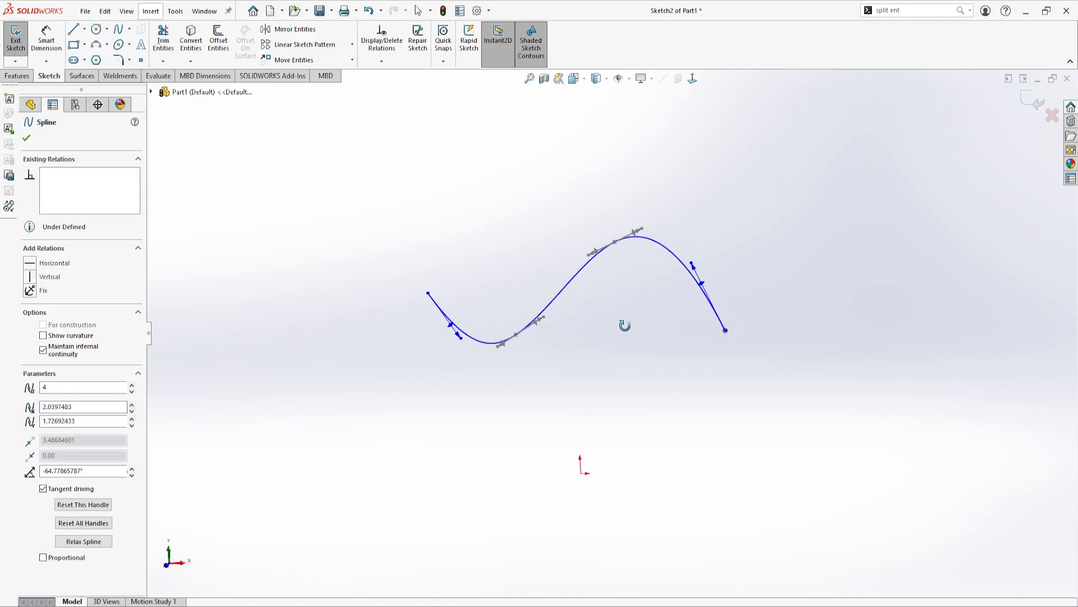
# - Extrude the spline into a 5.00 in deep surface, trying the reversed direction and the Mid Plane end condition
pyautogui.click(83, 75)
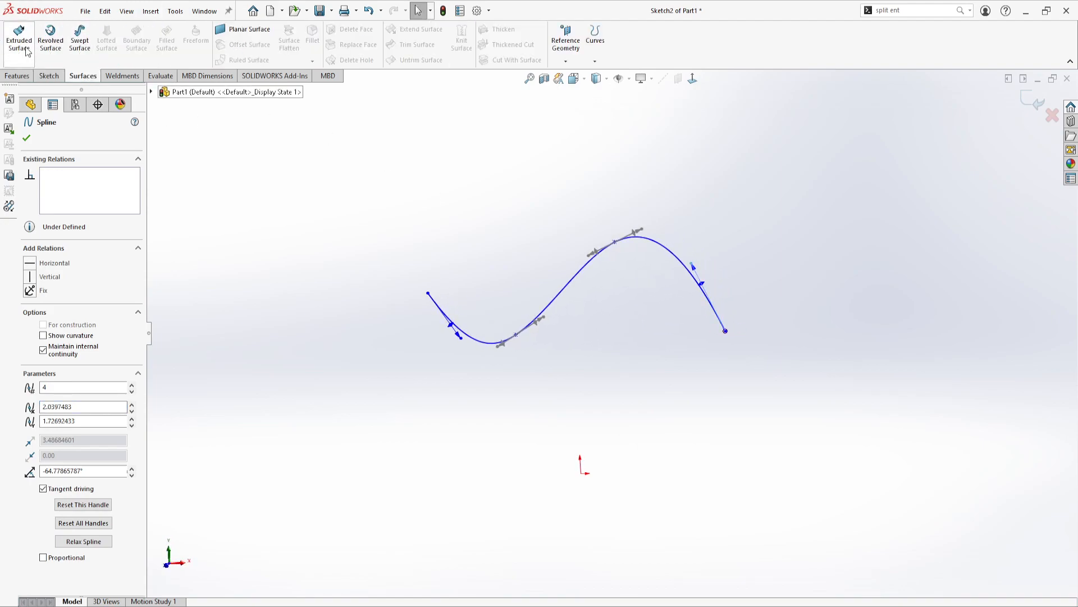
pyautogui.click(17, 45)
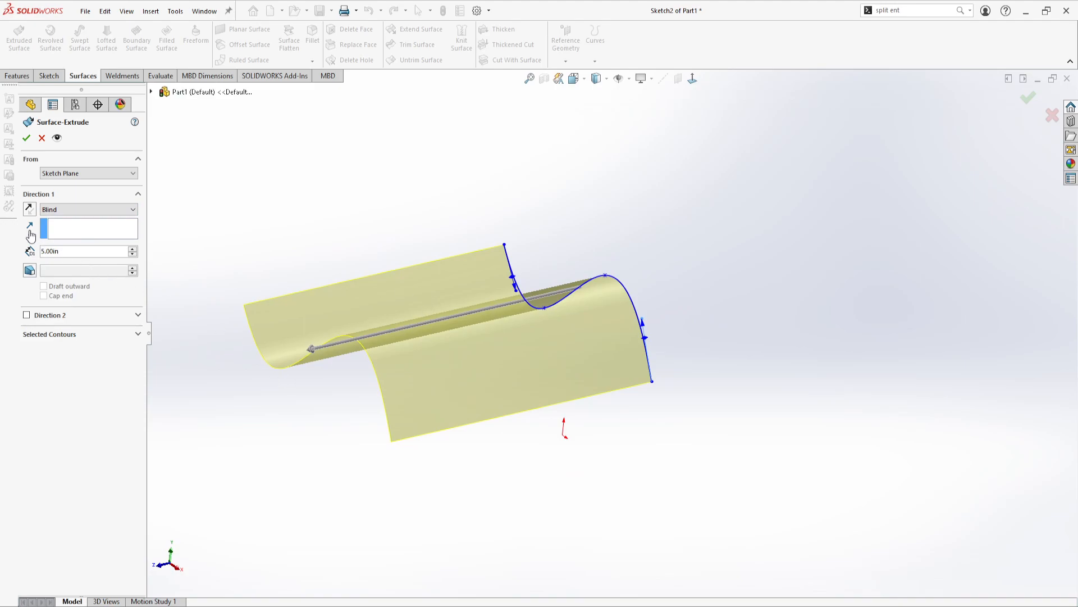
pyautogui.click(29, 210)
pyautogui.click(29, 209)
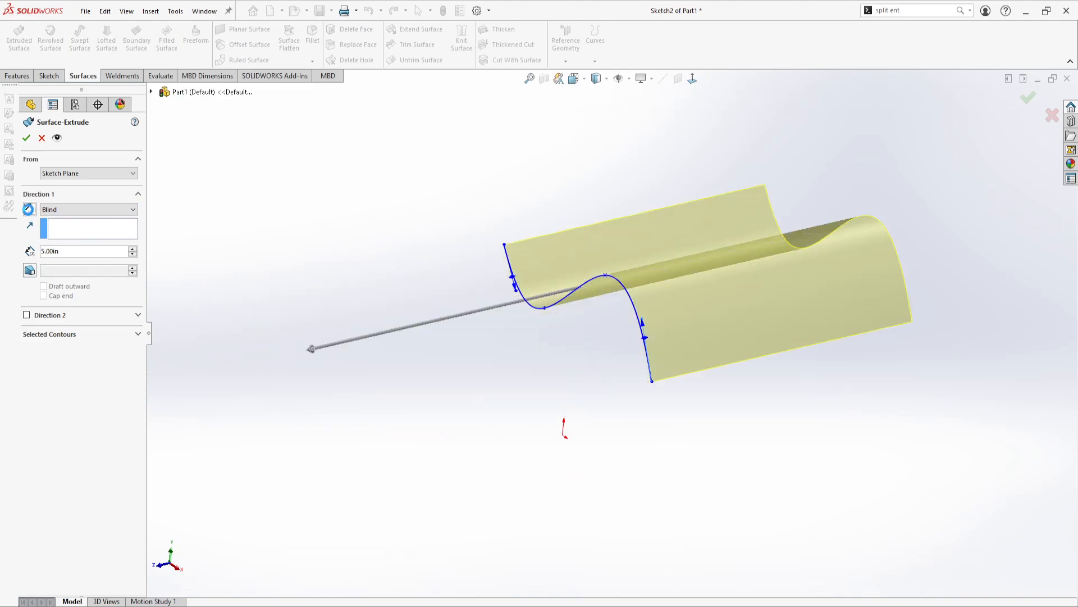
pyautogui.click(29, 209)
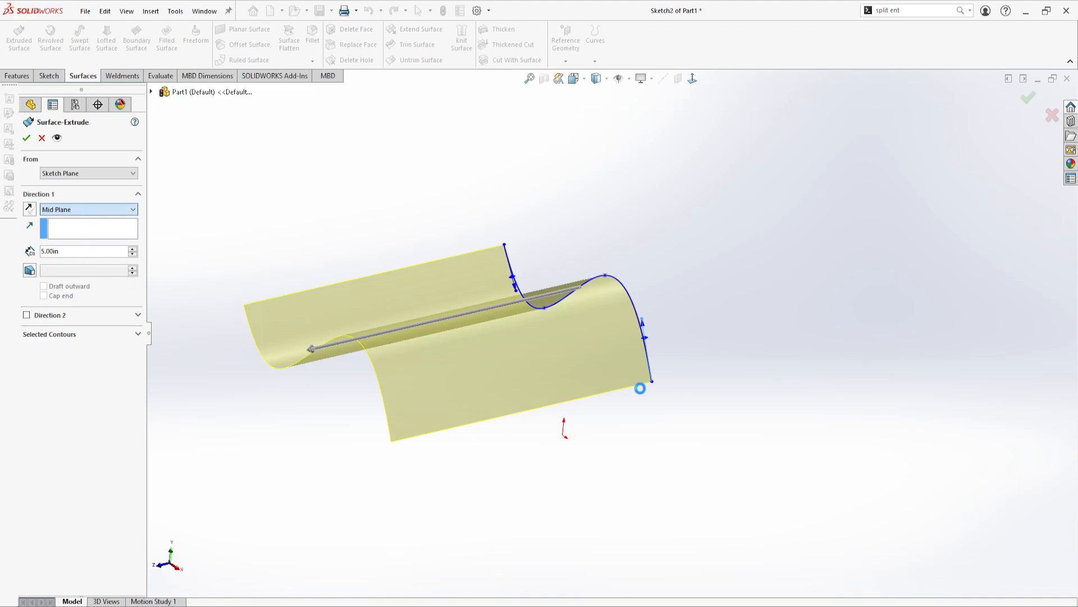
pyautogui.moveTo(582, 332); pyautogui.dragTo(599, 306, button='middle')
pyautogui.moveTo(386, 396); pyautogui.dragTo(621, 337, button='middle')
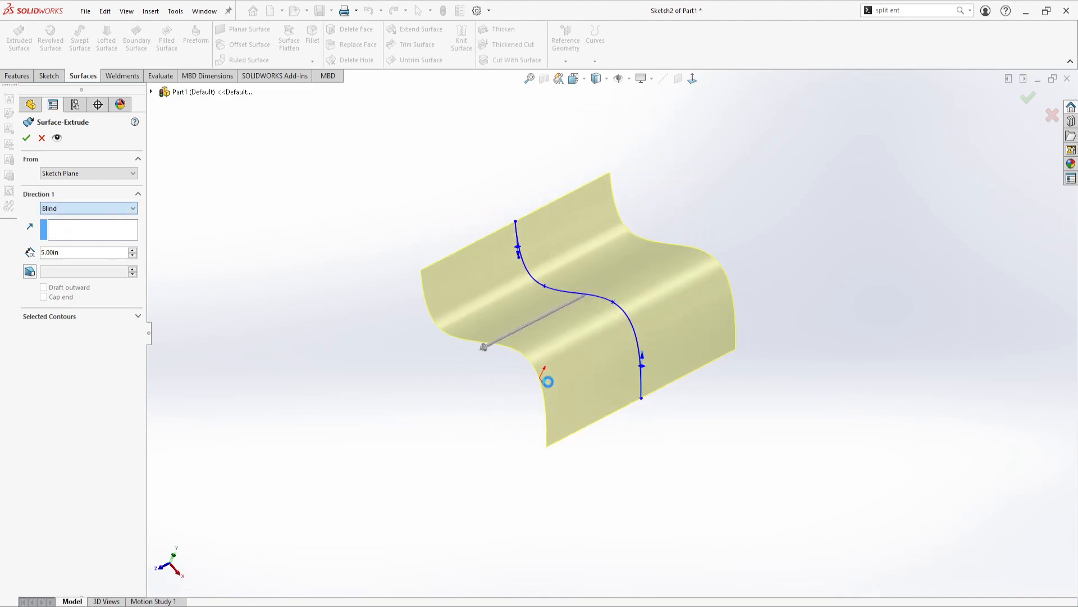
pyautogui.moveTo(561, 416); pyautogui.dragTo(584, 386, button='middle')
pyautogui.click(27, 138)
# - Examine the extruded wavy surface from several angles, both up close and from farther away
pyautogui.moveTo(573, 433); pyautogui.dragTo(638, 313, button='middle')
pyautogui.scroll(-4, 551, 357)
pyautogui.scroll(-3, 537, 386)
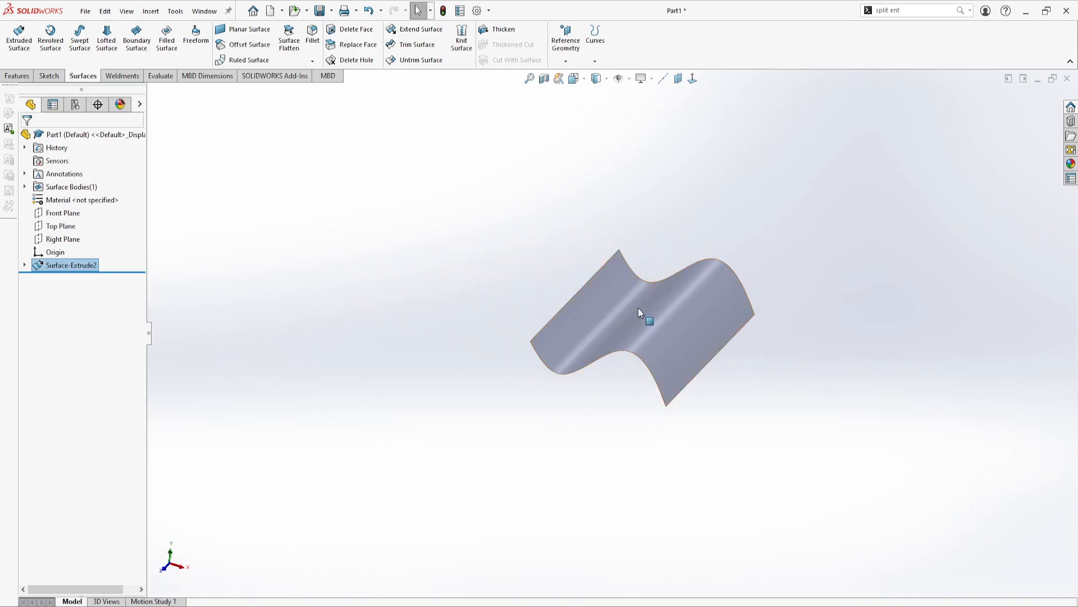
pyautogui.click(638, 309)
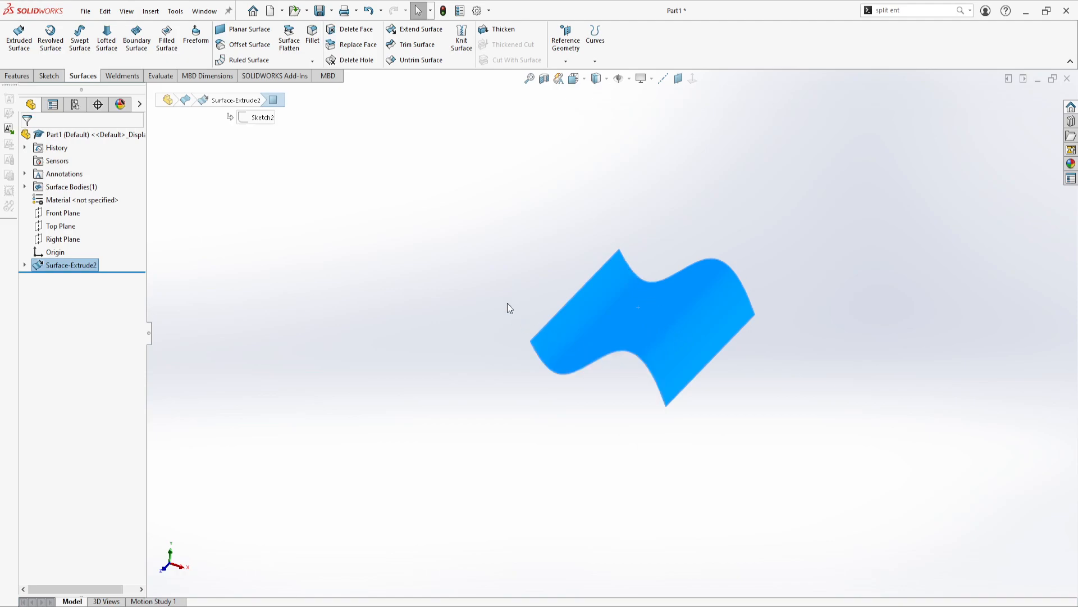
pyautogui.moveTo(642, 302); pyautogui.dragTo(621, 356, button='middle')
pyautogui.scroll(-5, 675, 333)
pyautogui.scroll(-1, 676, 332)
pyautogui.scroll(1, 675, 333)
pyautogui.moveTo(535, 384); pyautogui.dragTo(540, 359, button='middle')
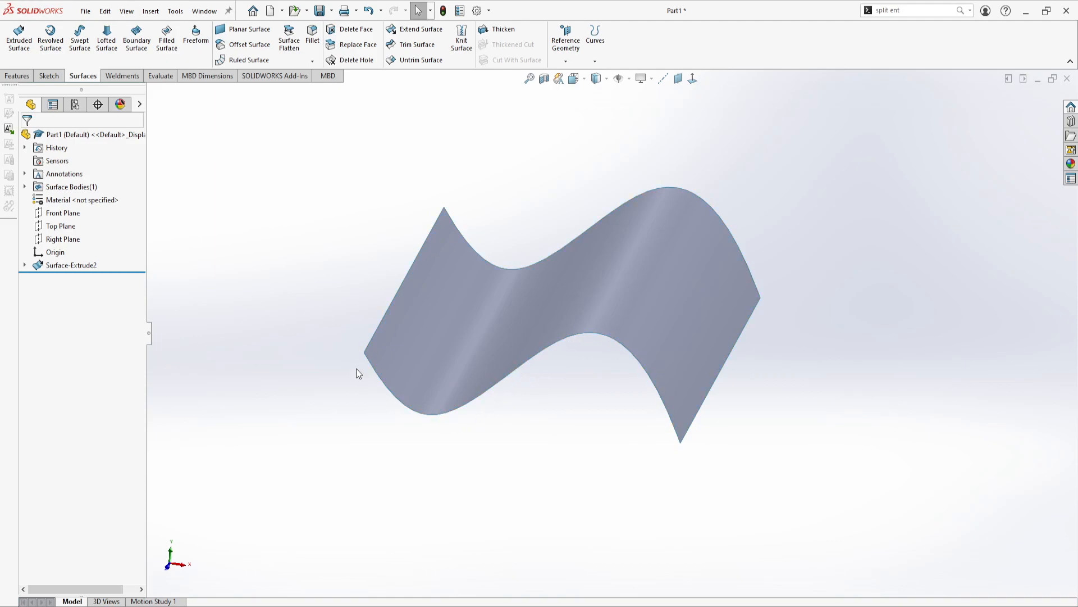
pyautogui.moveTo(534, 415)
pyautogui.mouseDown(button='middle')
pyautogui.moveTo(539, 330)
pyautogui.moveTo(515, 410)
pyautogui.mouseUp(button='middle')
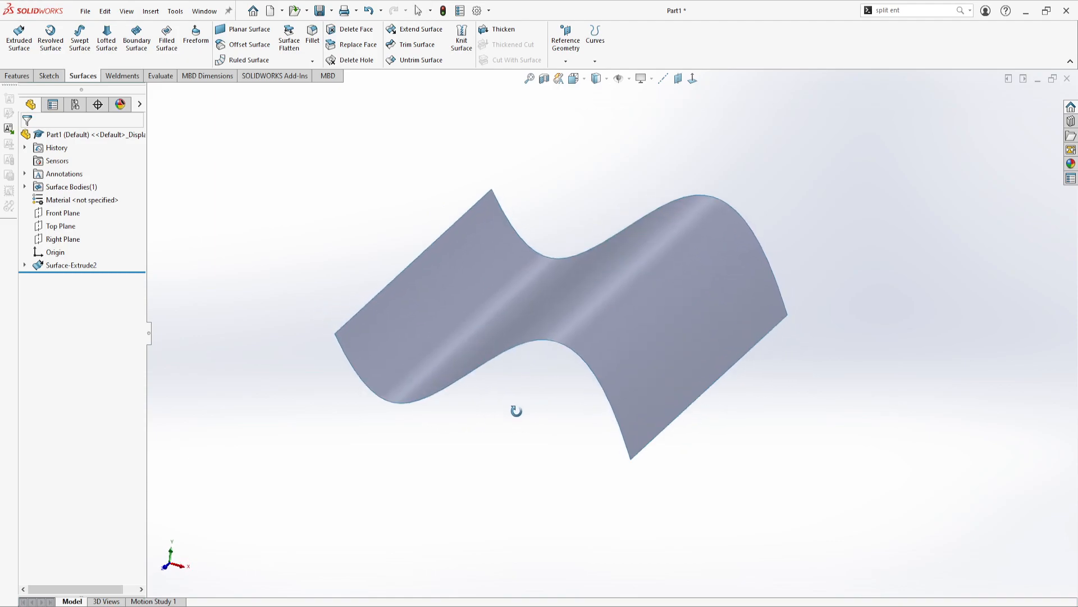
# - Set up a Thicken feature on the wavy surface with a thickness of 0.25 in
pyautogui.click(487, 313)
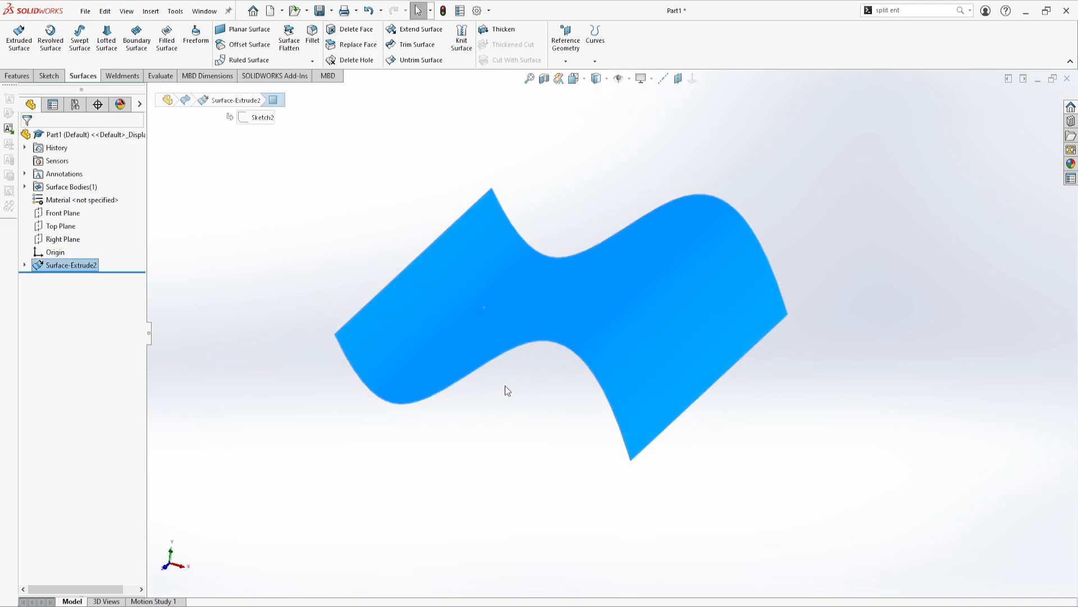
pyautogui.click(504, 32)
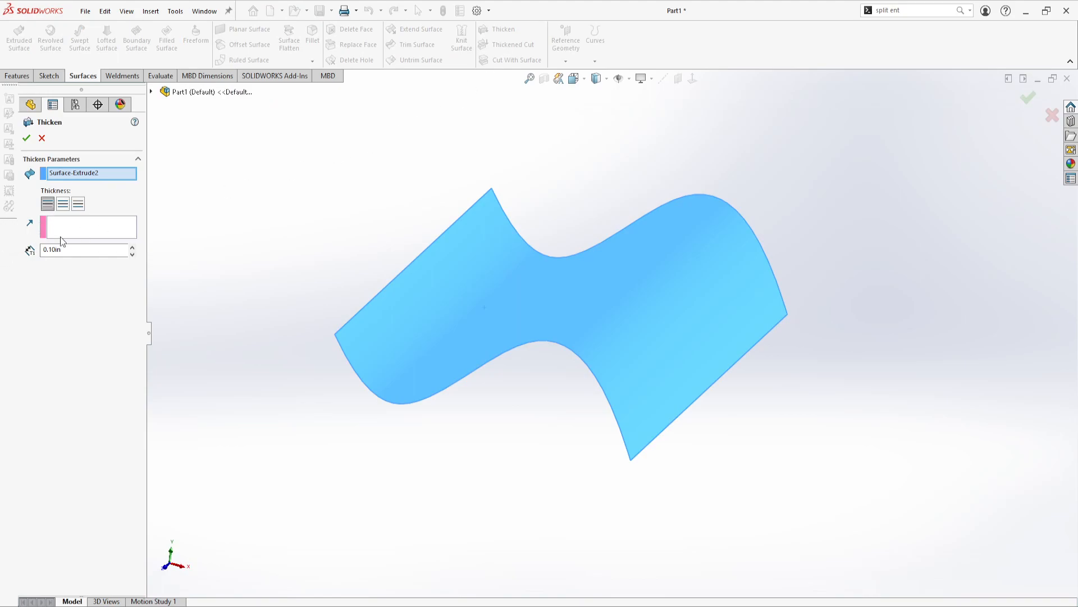
pyautogui.write('.25')
pyautogui.press('Return')
# - Compare the three thickness side options, apply the thickening toward the surface's underside, and inspect the solid
pyautogui.moveTo(543, 464); pyautogui.dragTo(534, 338, button='middle')
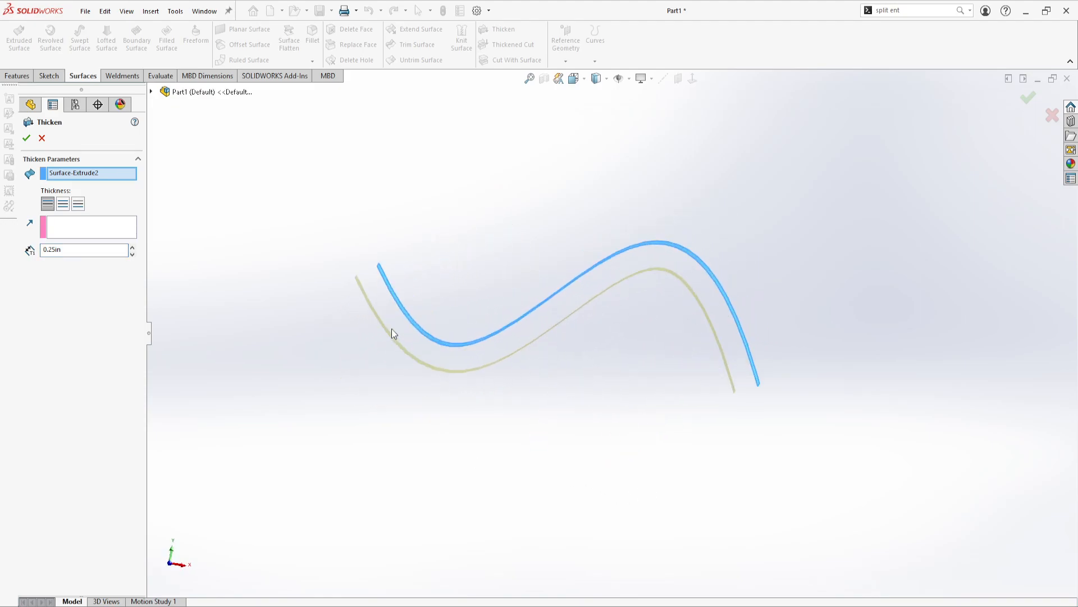
pyautogui.click(63, 204)
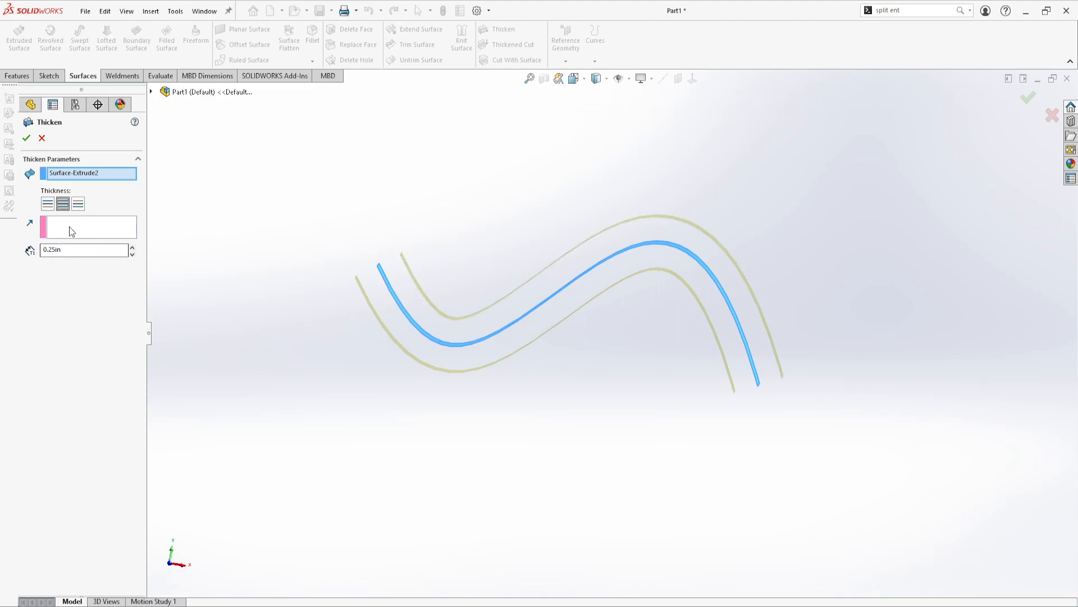
pyautogui.click(79, 206)
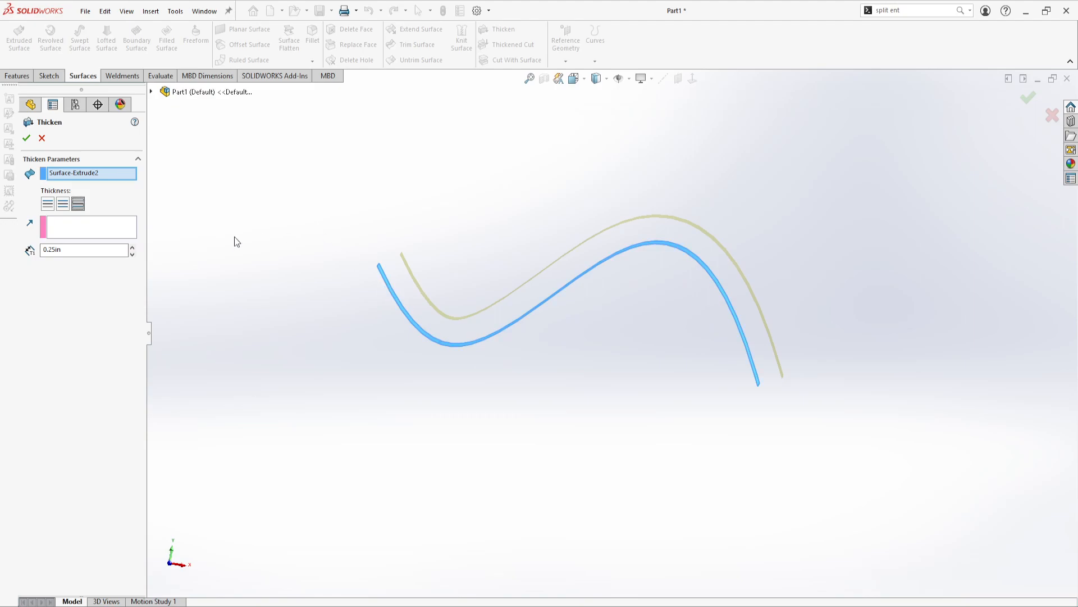
pyautogui.click(47, 204)
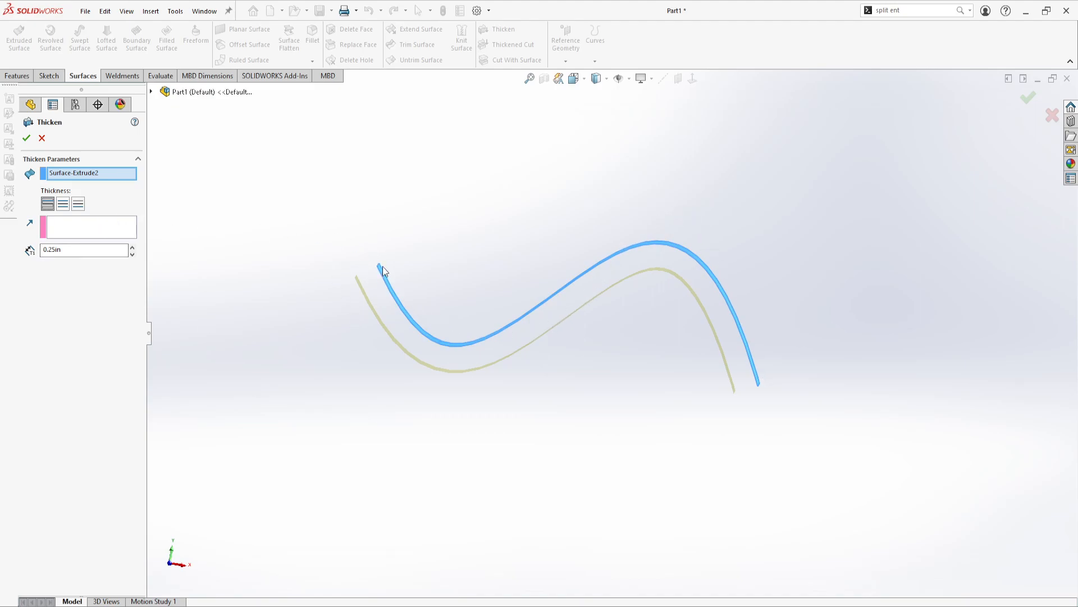
pyautogui.click(26, 138)
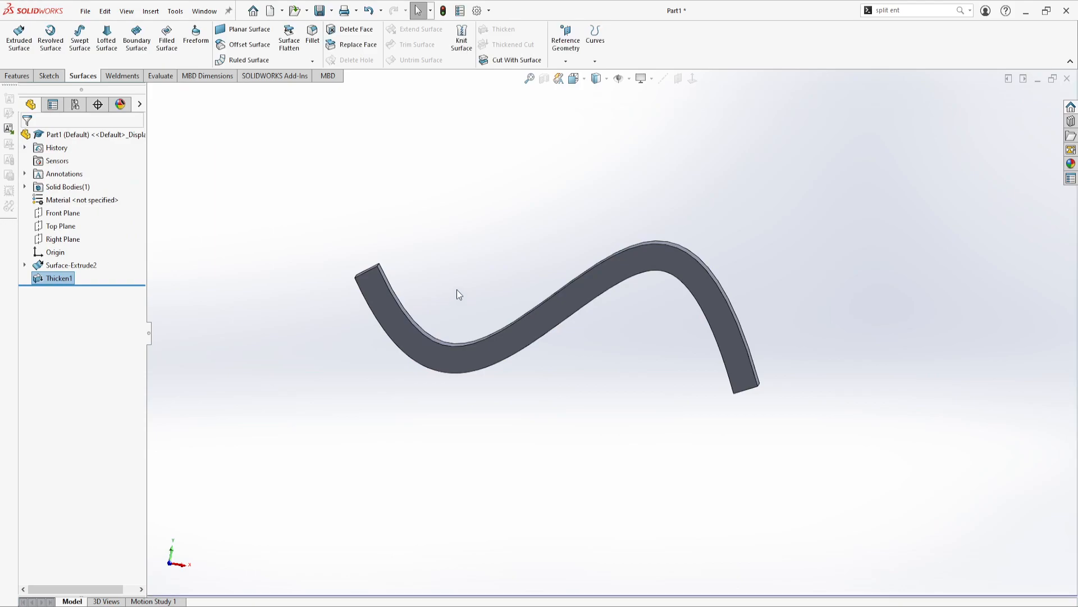
pyautogui.moveTo(457, 295); pyautogui.dragTo(423, 298, button='middle')
pyautogui.click(377, 329)
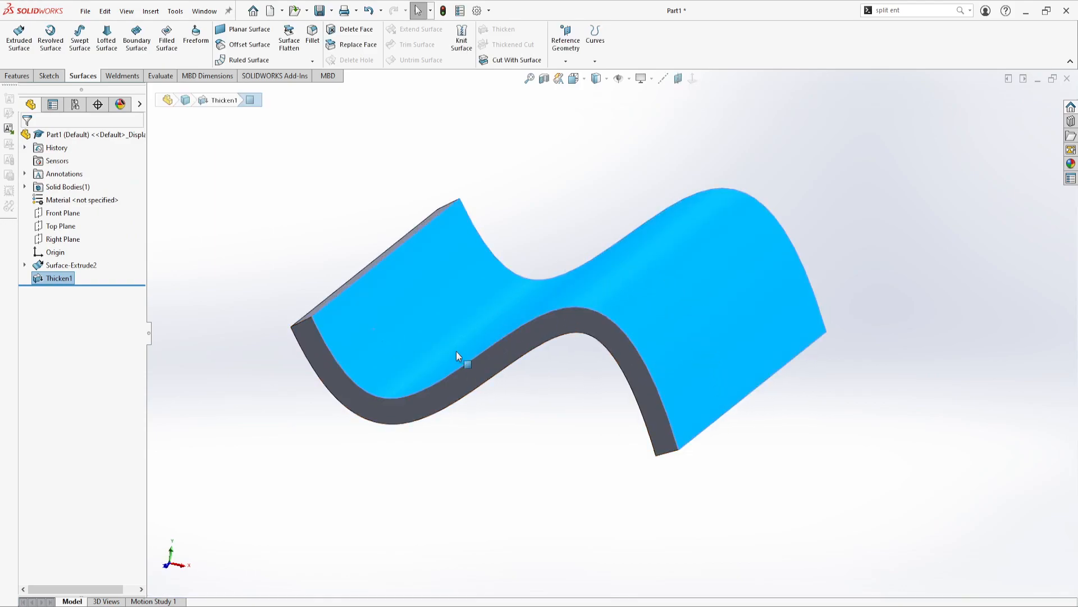
pyautogui.moveTo(705, 381)
pyautogui.mouseDown(button='middle')
pyautogui.moveTo(750, 349)
pyautogui.moveTo(706, 390)
pyautogui.mouseUp(button='middle')
pyautogui.scroll(4, 657, 395)
pyautogui.moveTo(540, 387); pyautogui.dragTo(589, 380, button='middle')
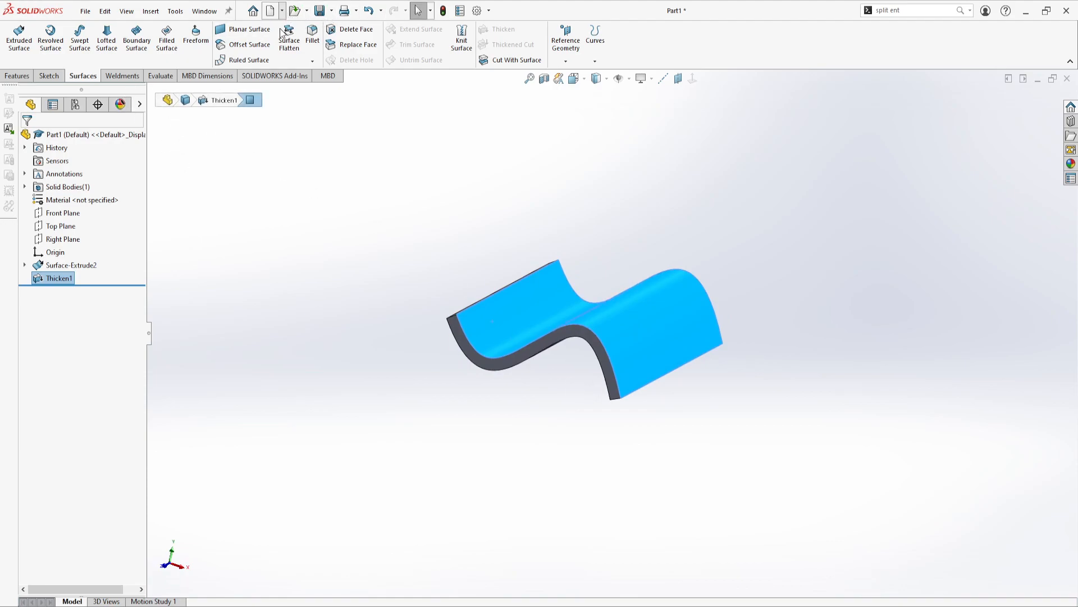
# - Create a new part and open a sketch on its Front Plane
pyautogui.click(604, 451)
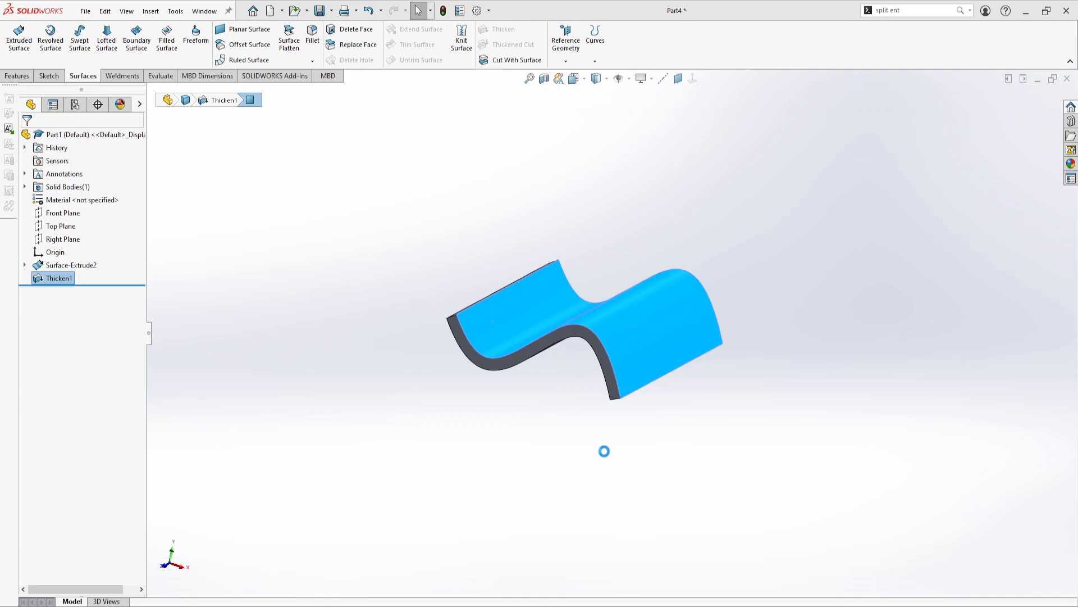
pyautogui.click(49, 75)
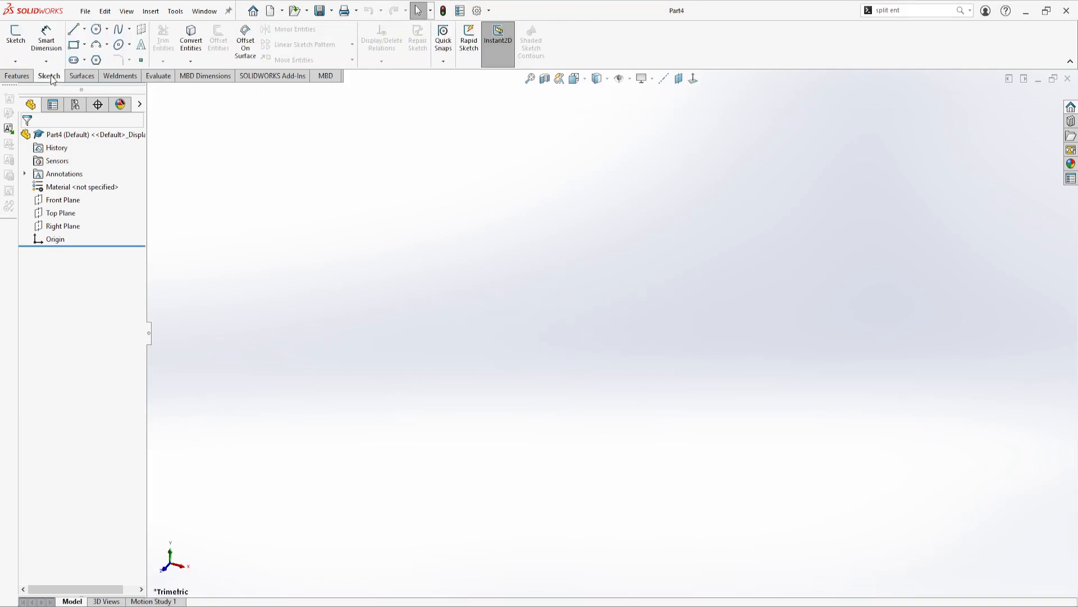
pyautogui.click(16, 36)
pyautogui.click(446, 198)
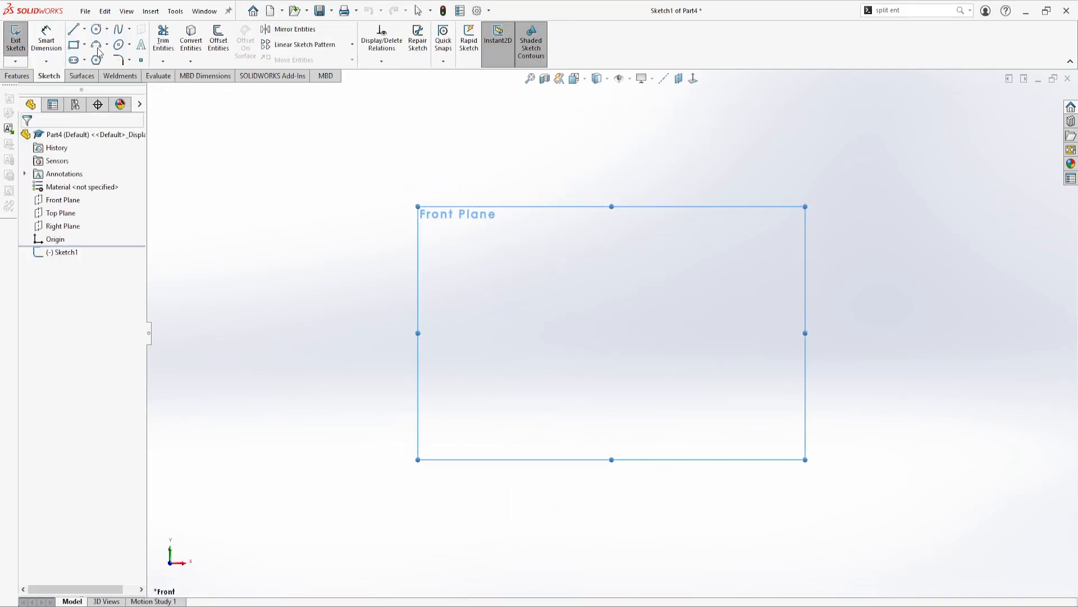
# - Sketch a wavy four-point spline above the origin, with one valley followed by one crest
pyautogui.click(118, 29)
pyautogui.click(513, 186)
pyautogui.click(588, 262)
pyautogui.click(675, 169)
pyautogui.doubleClick(812, 271)
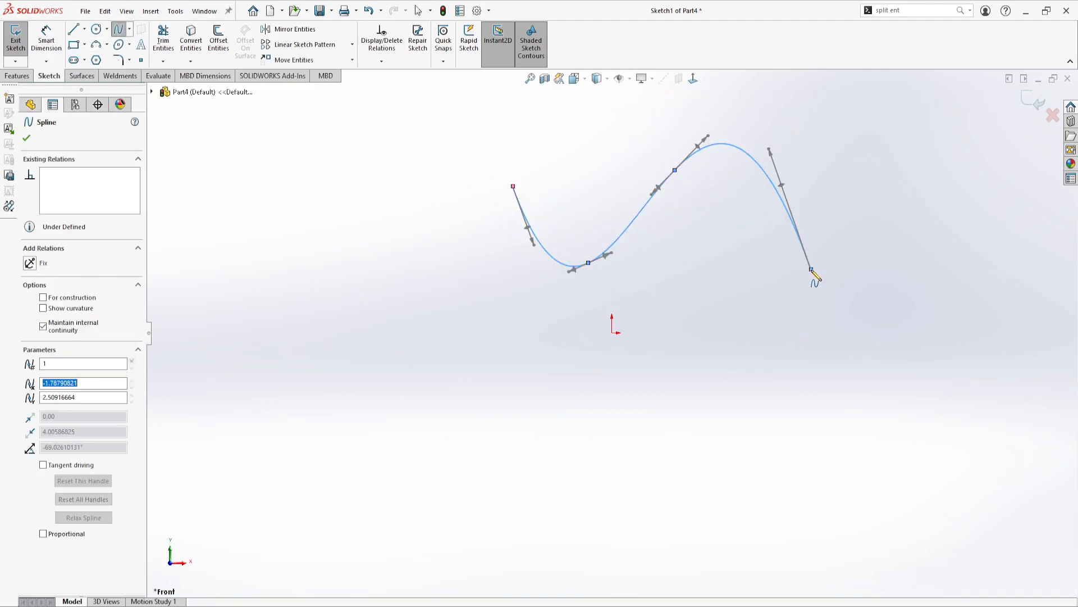
# - Extrude the spline as a surface 5.00 in deep with the Mid Plane end condition
pyautogui.click(86, 79)
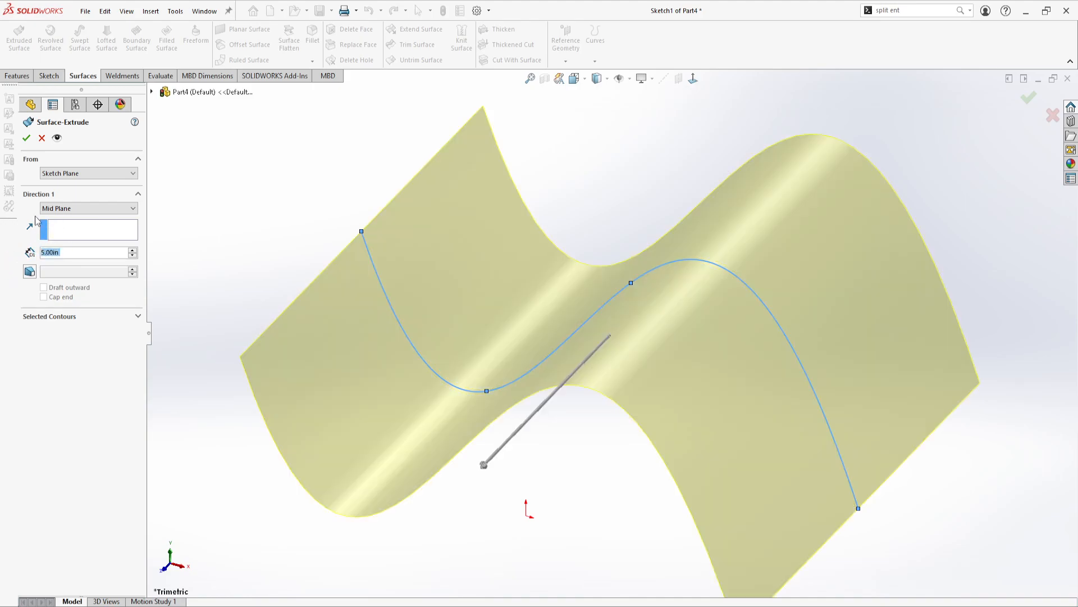
pyautogui.click(25, 139)
pyautogui.moveTo(471, 371)
pyautogui.mouseDown(button='middle')
pyautogui.moveTo(530, 410)
pyautogui.moveTo(553, 364)
pyautogui.moveTo(604, 424)
pyautogui.moveTo(614, 345)
pyautogui.moveTo(594, 381)
pyautogui.mouseUp(button='middle')
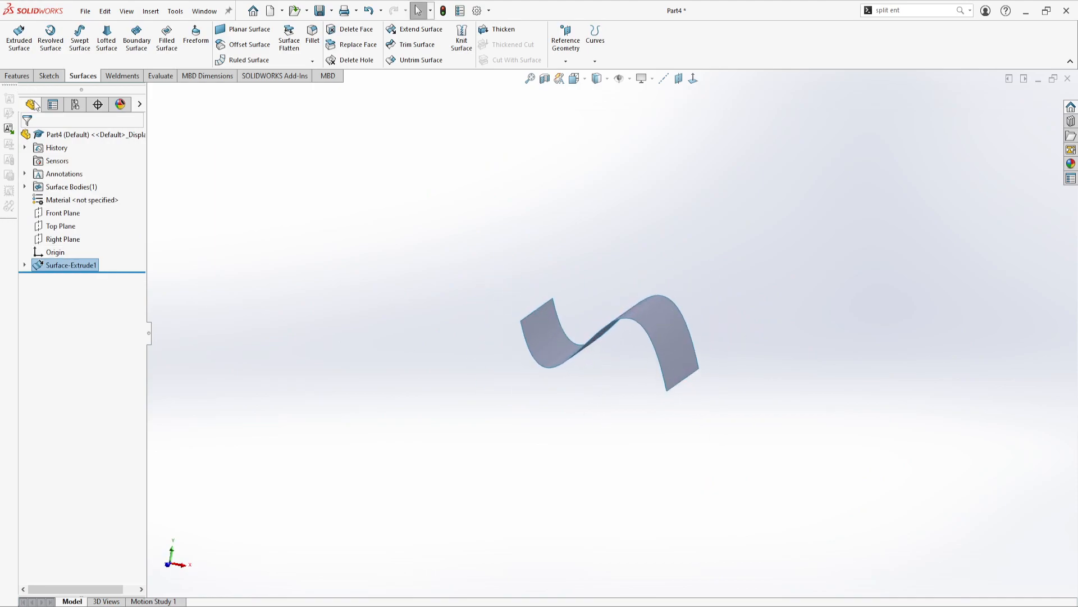
# - Sketch a corner rectangle about 4.7 by 4.2 in on the Top Plane, inside the wavy surface's outline
pyautogui.click(49, 76)
pyautogui.click(17, 39)
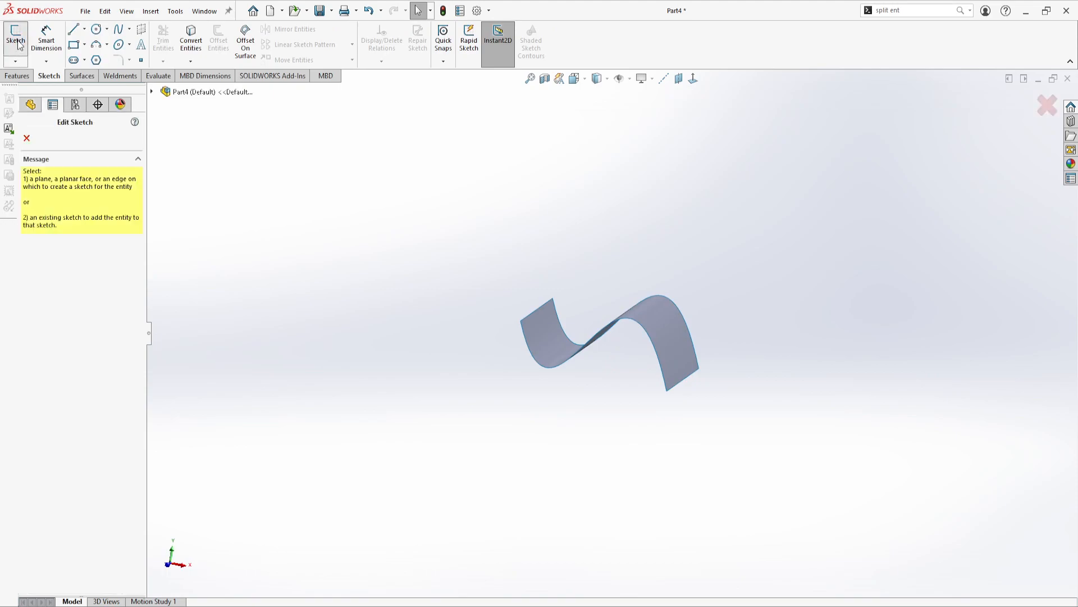
pyautogui.click(152, 92)
pyautogui.click(200, 183)
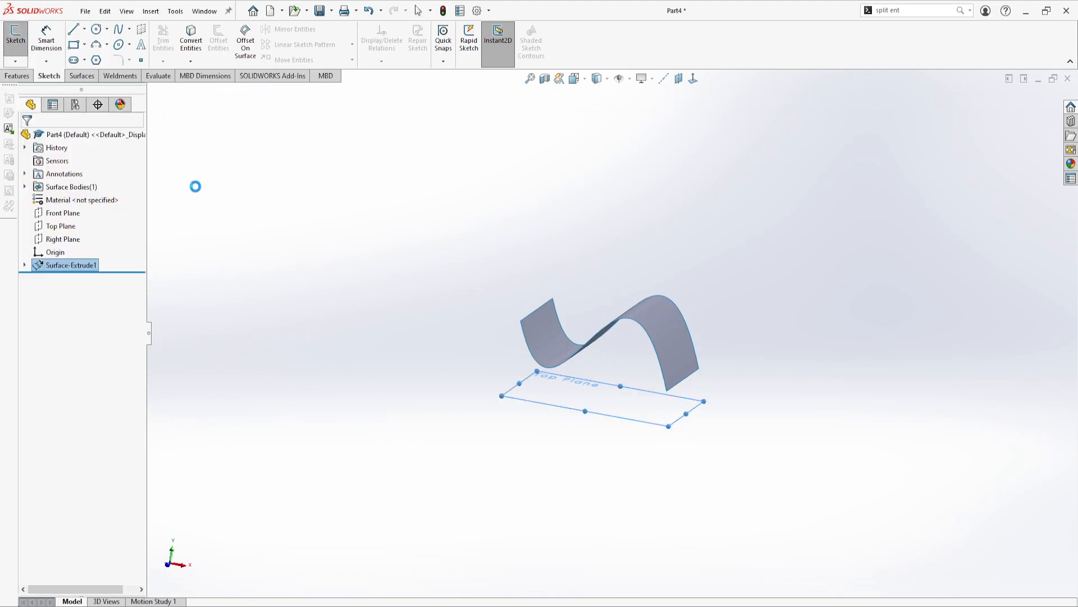
pyautogui.click(693, 79)
pyautogui.click(75, 48)
pyautogui.scroll(3, 611, 332)
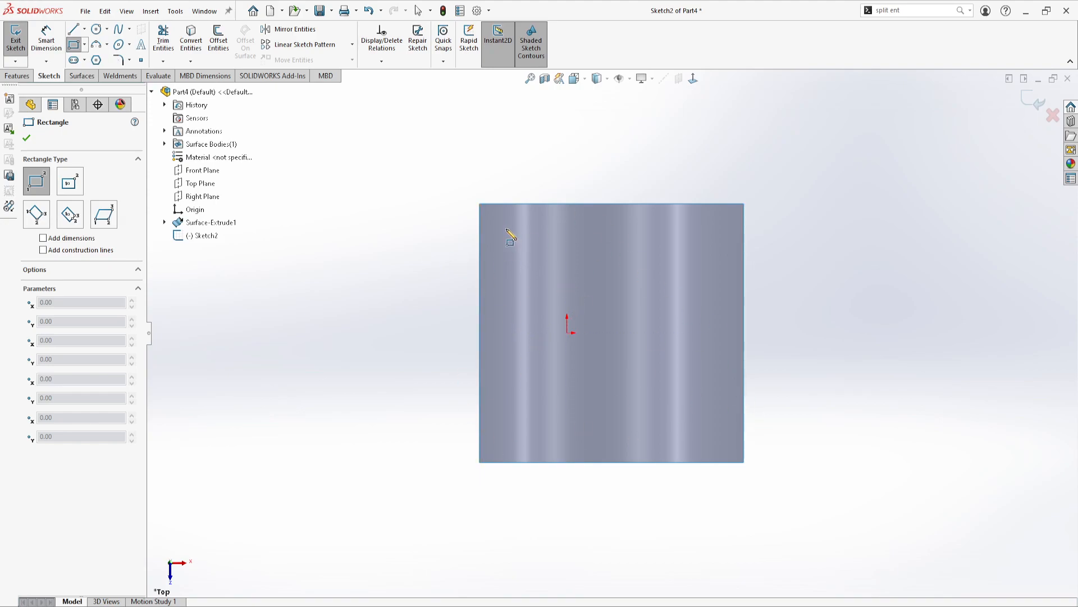
pyautogui.moveTo(498, 221)
pyautogui.mouseDown()
pyautogui.moveTo(760, 428)
pyautogui.moveTo(736, 445)
pyautogui.moveTo(731, 439)
pyautogui.mouseUp()
pyautogui.moveTo(610, 523); pyautogui.dragTo(589, 250, button='middle')
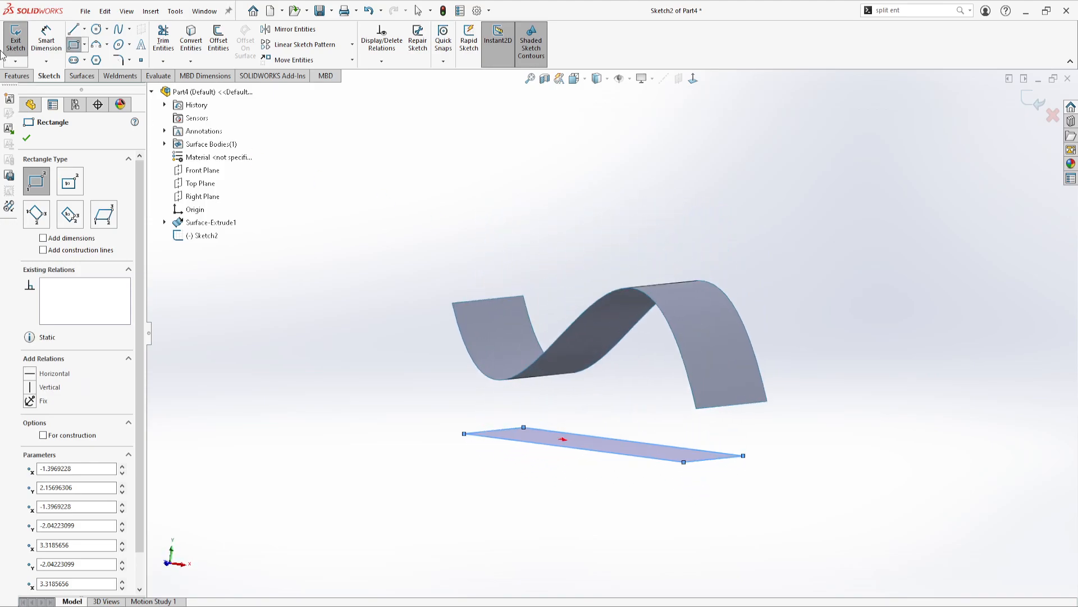
# - Extrude the rectangle into a solid boss with the Up To Surface end condition, ending at the wavy surface
pyautogui.click(24, 79)
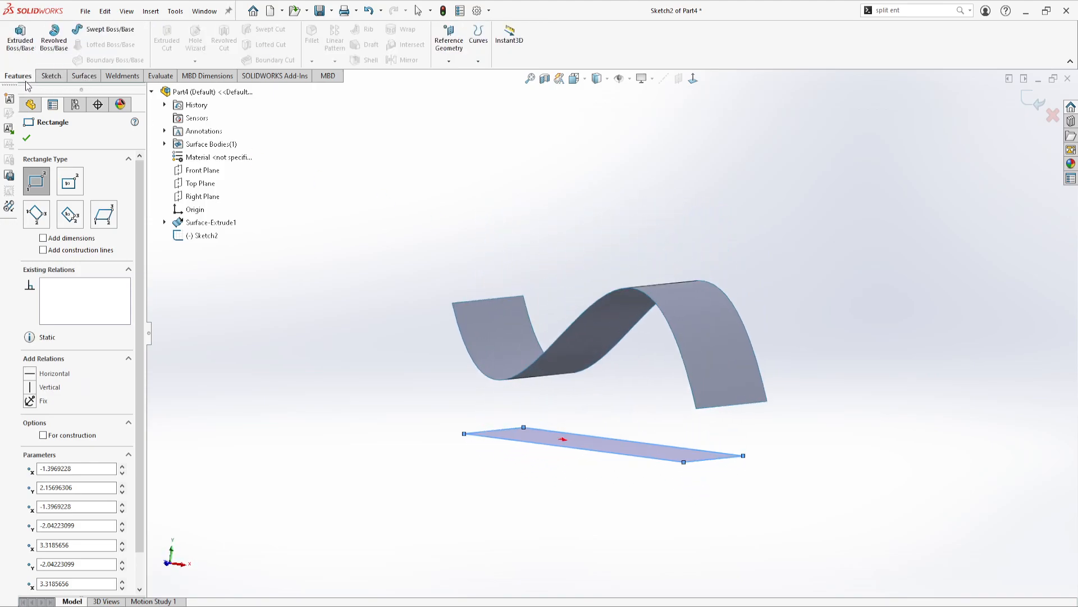
pyautogui.click(28, 46)
pyautogui.click(61, 210)
pyautogui.click(92, 237)
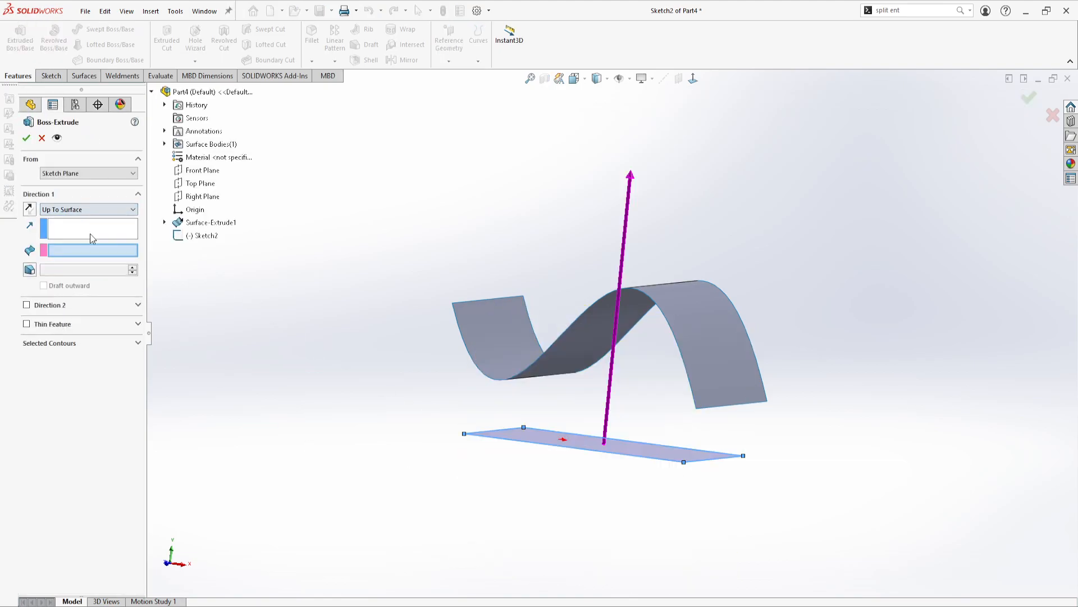
pyautogui.click(491, 332)
pyautogui.moveTo(491, 333); pyautogui.dragTo(426, 229, button='middle')
pyautogui.click(26, 138)
# - Hide the wavy surface that covers the solid block
pyautogui.click(474, 332)
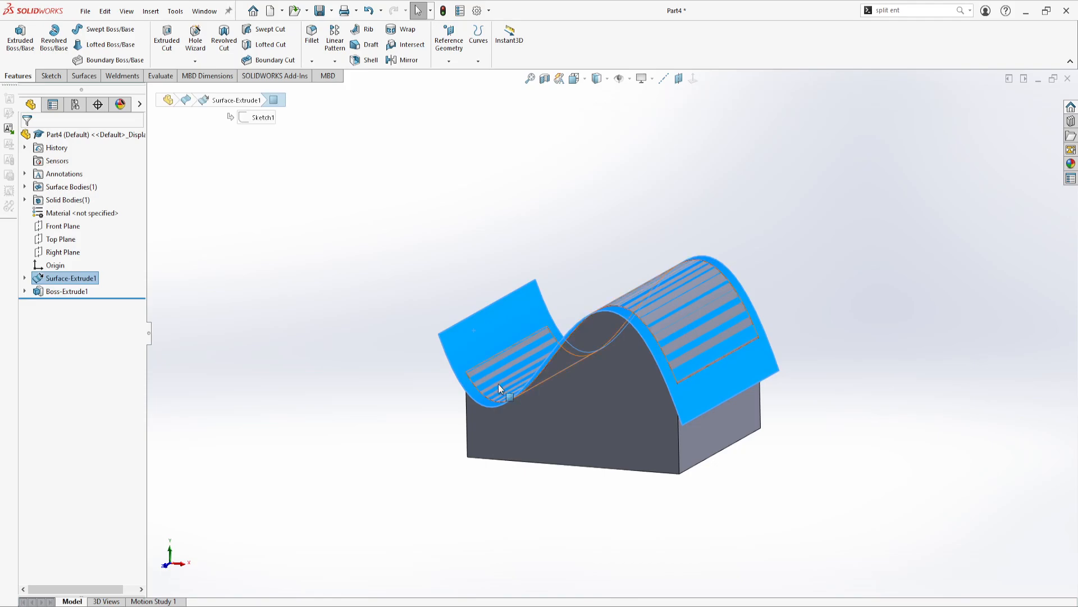
pyautogui.click(72, 265)
pyautogui.click(332, 285)
# - Inspect the solid block's curved upper face from several angles
pyautogui.moveTo(554, 429); pyautogui.dragTo(620, 413, button='middle')
pyautogui.scroll(3, 602, 448)
pyautogui.scroll(-5, 620, 414)
pyautogui.moveTo(554, 258); pyautogui.dragTo(571, 236, button='middle')
pyautogui.moveTo(588, 279); pyautogui.dragTo(544, 250, button='middle')
pyautogui.click(685, 236)
pyautogui.moveTo(571, 378)
pyautogui.mouseDown(button='middle')
pyautogui.moveTo(638, 392)
pyautogui.moveTo(550, 419)
pyautogui.moveTo(602, 489)
pyautogui.moveTo(589, 354)
pyautogui.moveTo(517, 436)
pyautogui.moveTo(599, 343)
pyautogui.moveTo(669, 423)
pyautogui.moveTo(527, 399)
pyautogui.moveTo(537, 489)
pyautogui.moveTo(538, 461)
pyautogui.mouseUp(button='middle')
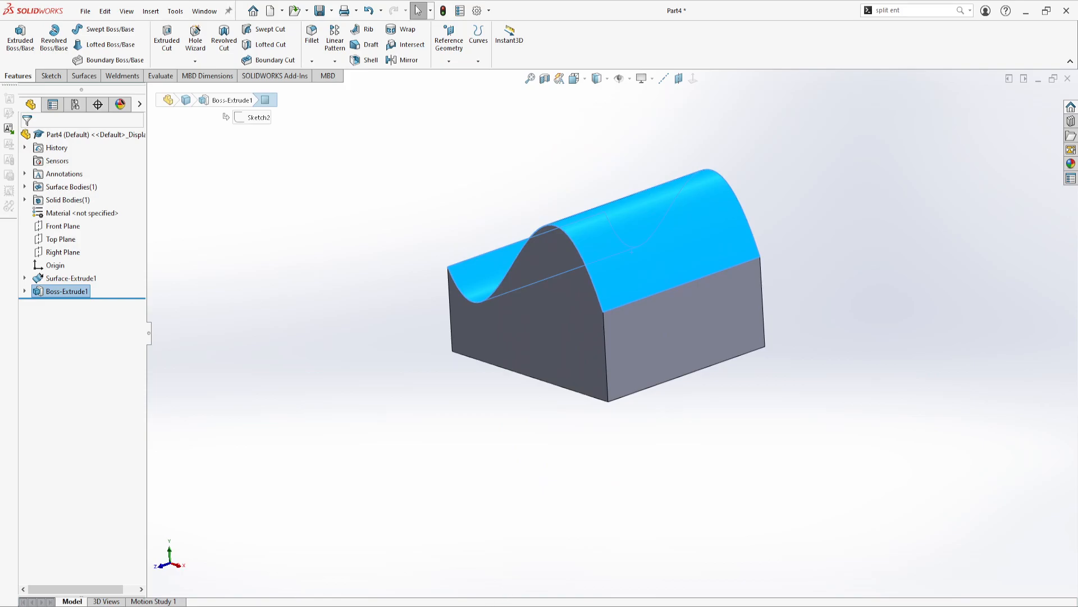